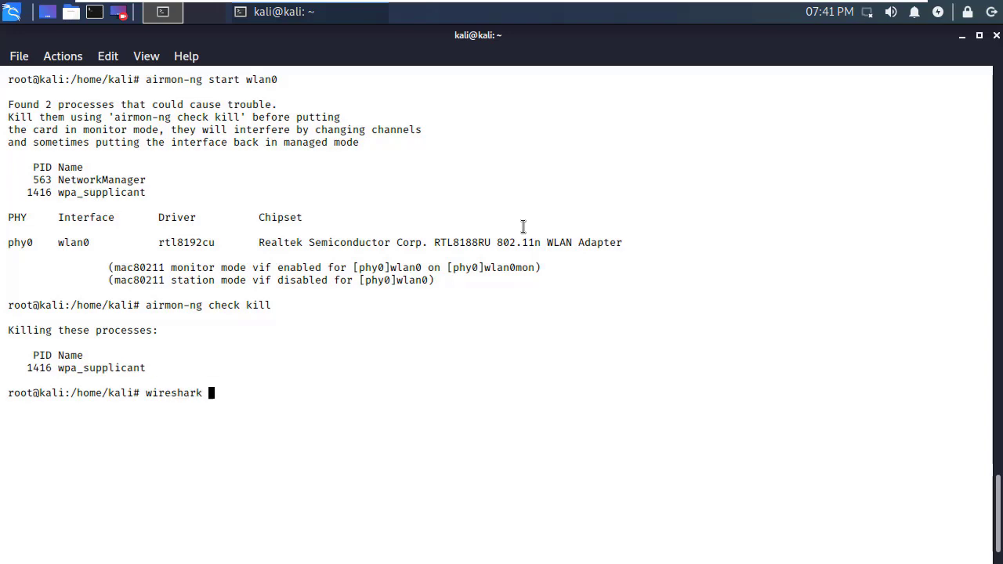
- Launch Wireshark from the Kali terminal once wlan0mon is in monitor mode
key("Return")
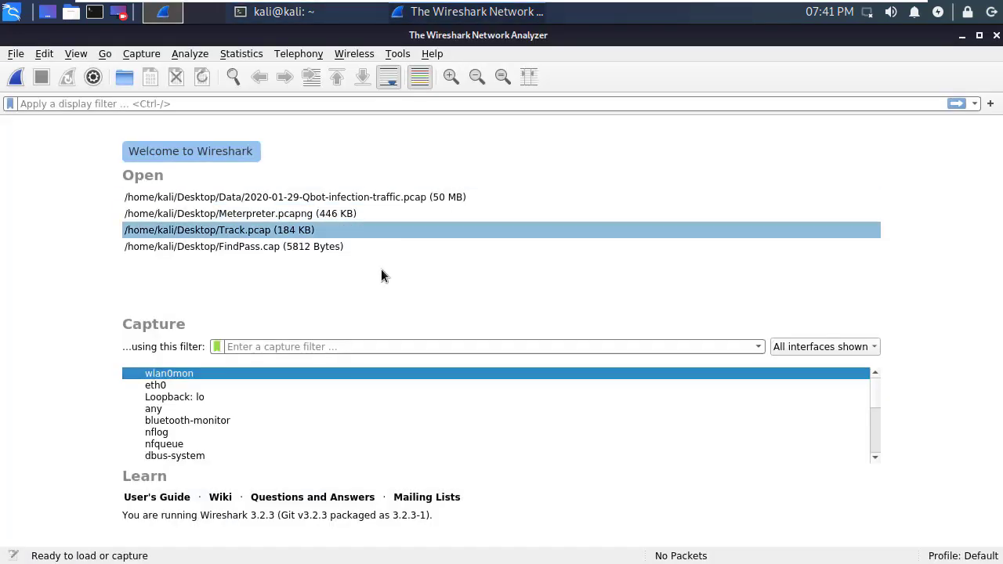
- Start a live capture on wlan0mon and inspect packets 107 and 120
double_click(224, 373)
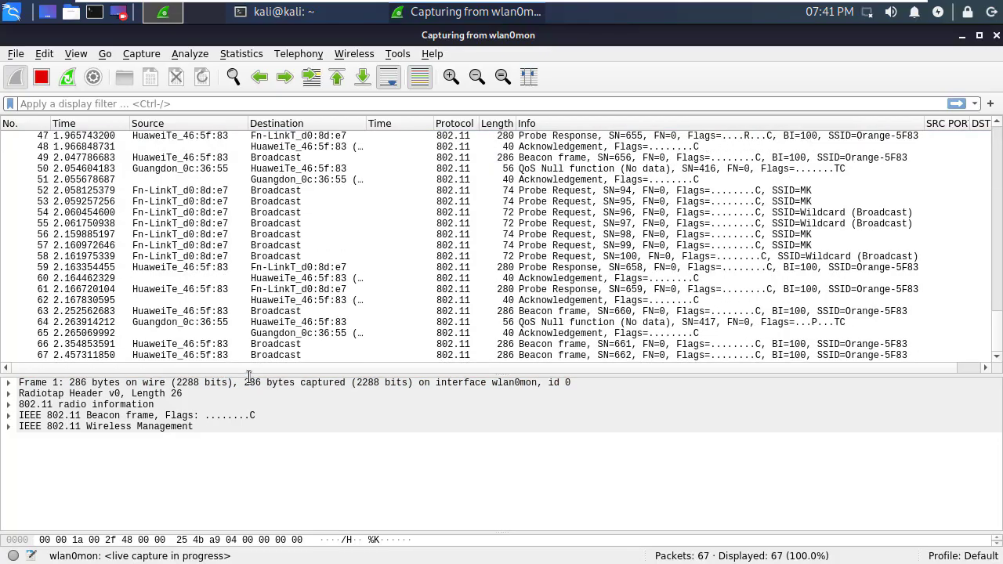
left_click_drag(249, 379, 244, 441)
left_click(289, 343)
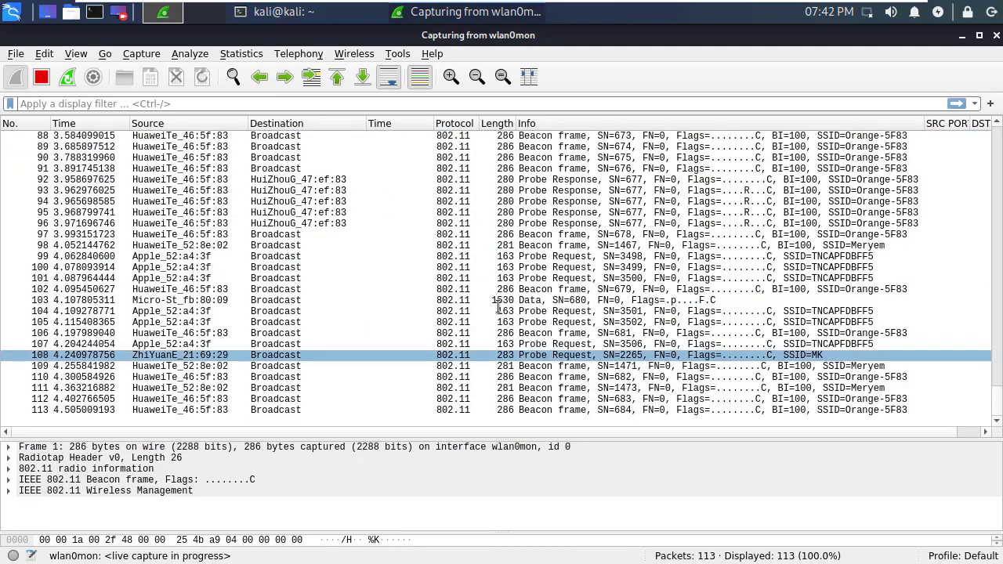
left_click(407, 277)
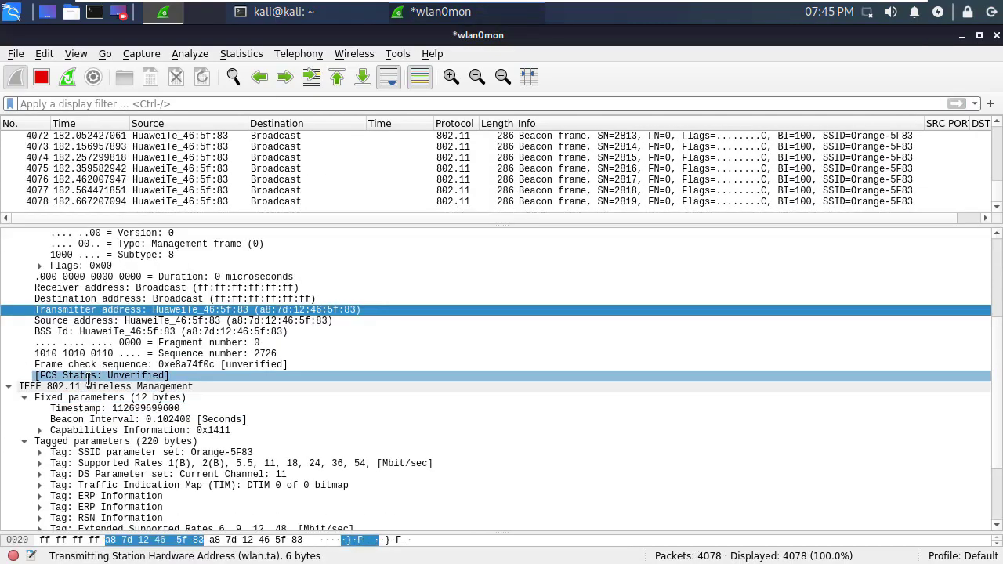
- Expand the beacon's Frame Control Field in the packet details pane
scroll(89, 380, "up", 2)
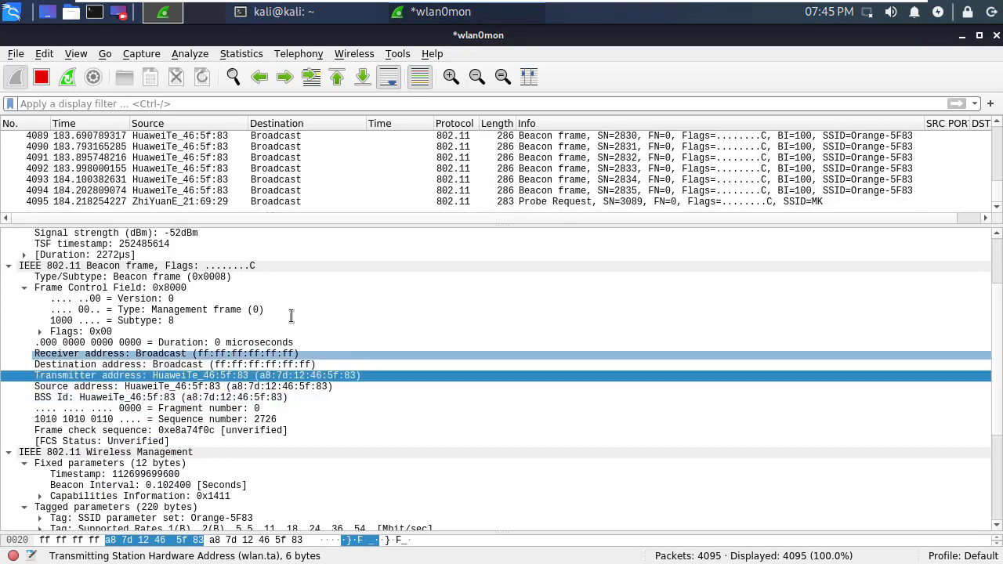
left_click(25, 288)
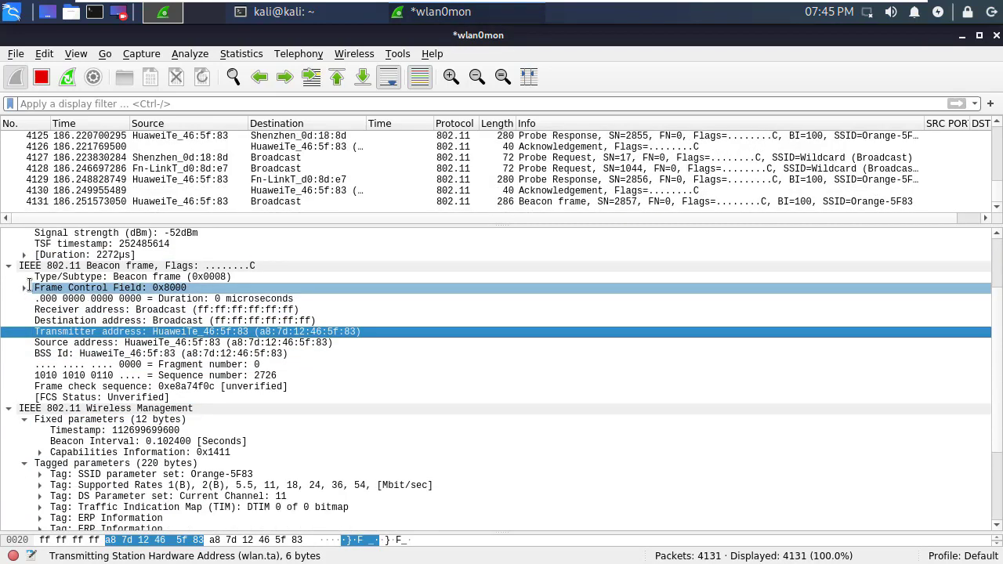
left_click(25, 288)
left_click(134, 278)
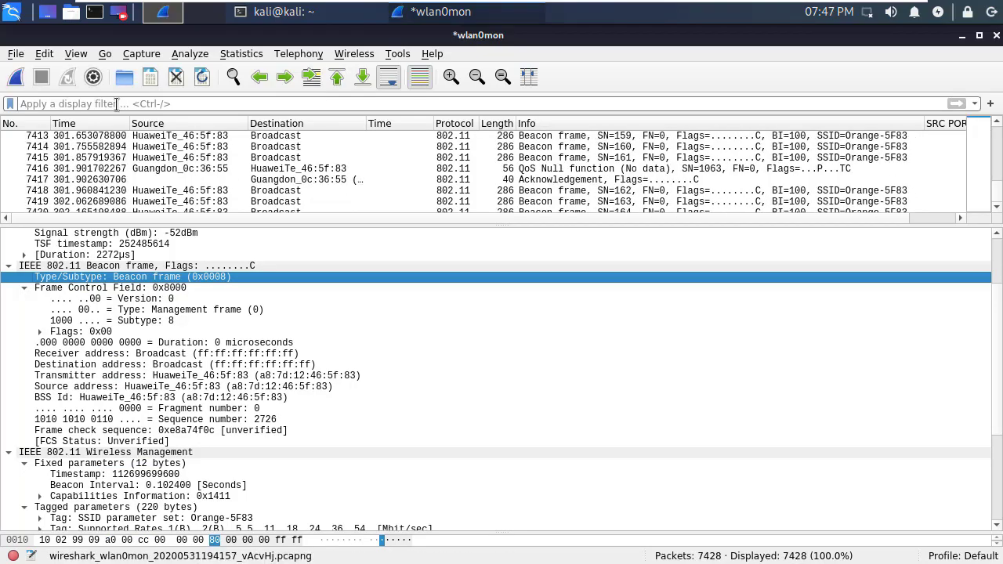
- Apply the display filter wlan.fc.type == 0 to show only management frames
left_click_drag(134, 225, 134, 500)
left_click(122, 104)
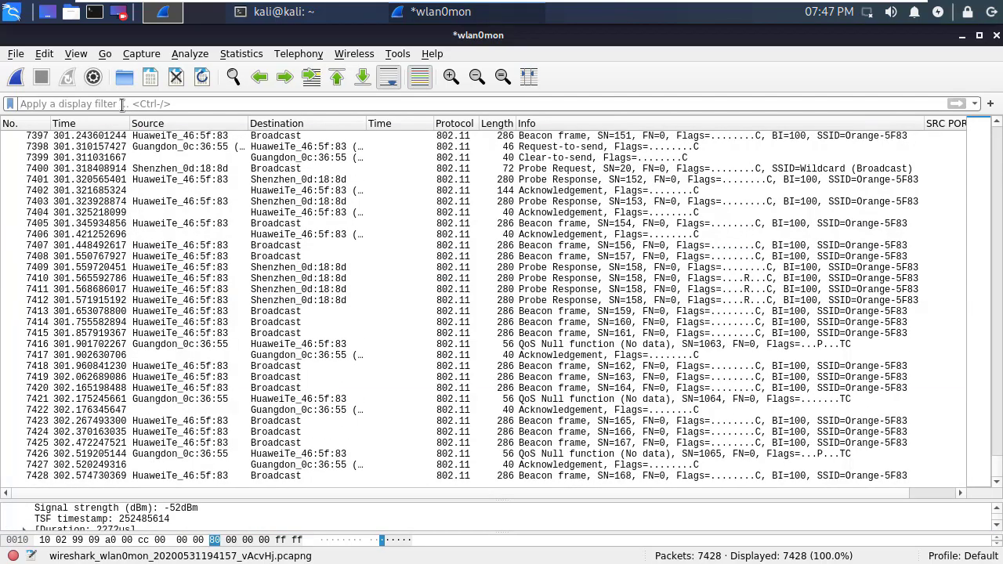
type("wlan.")
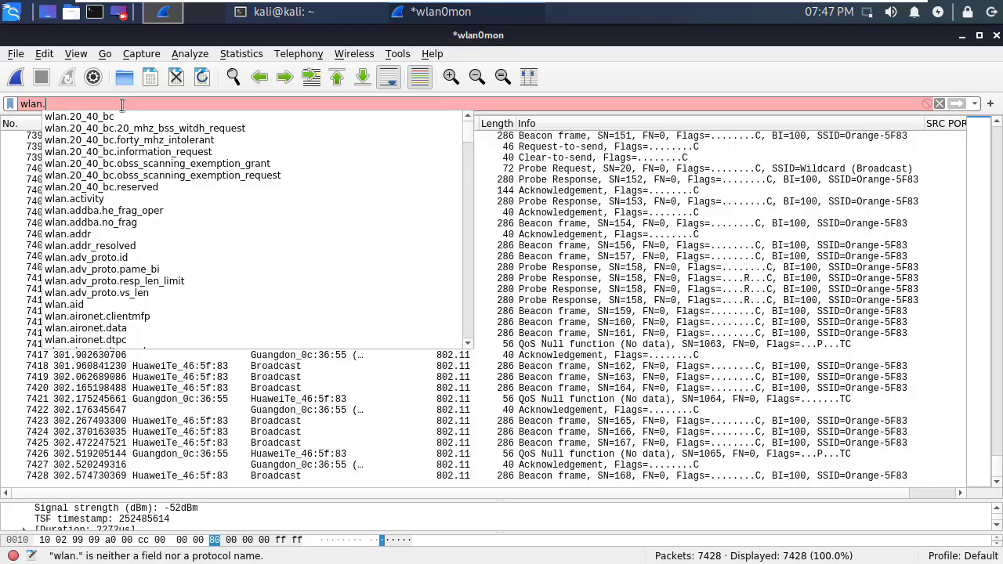
type("fc.ty")
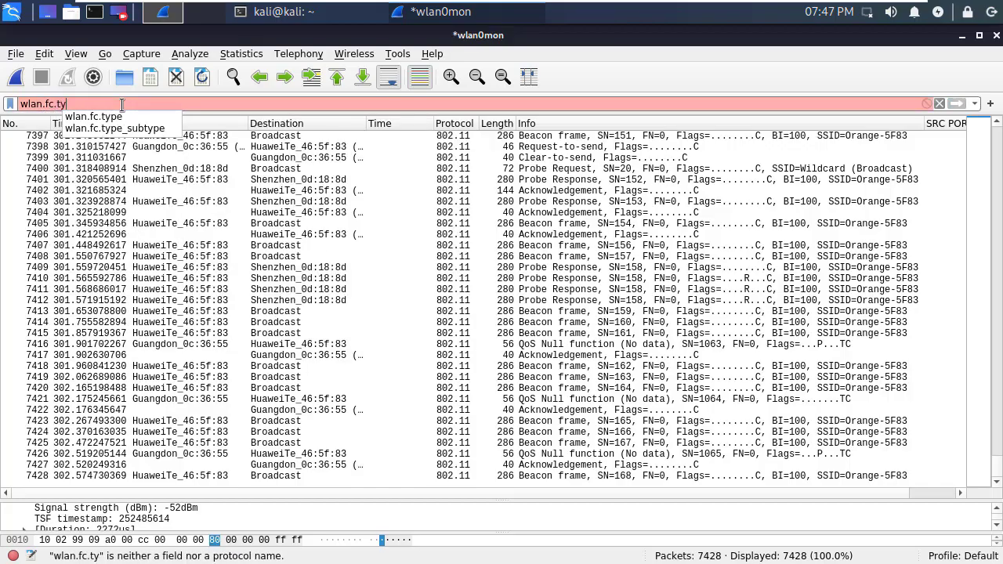
key("Down")
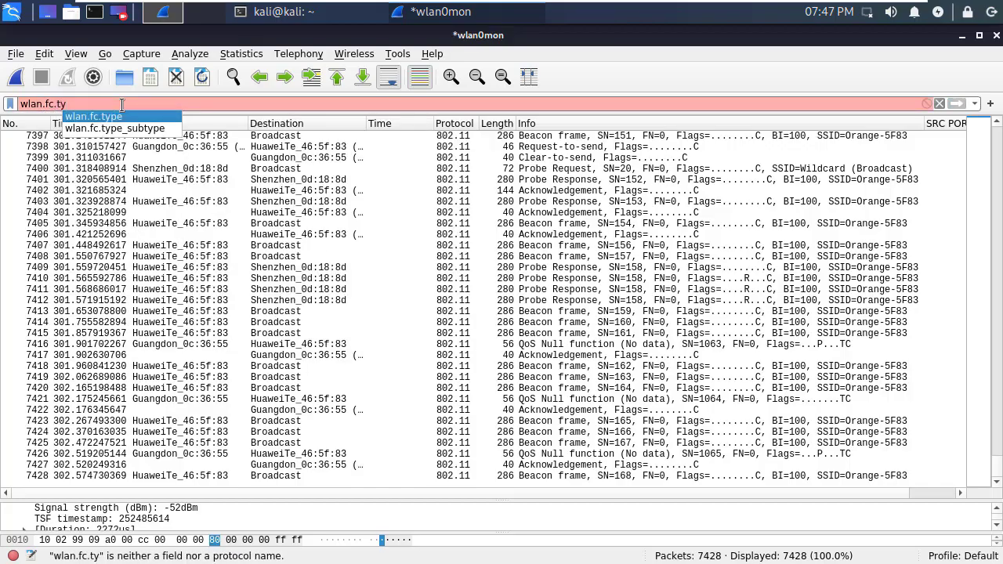
key("Return")
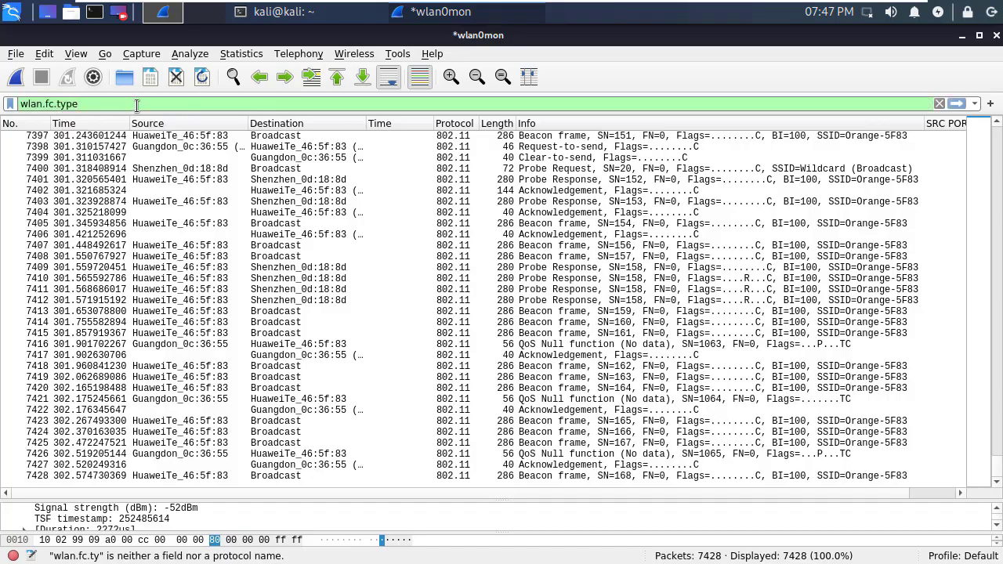
type("== 0")
key("Return")
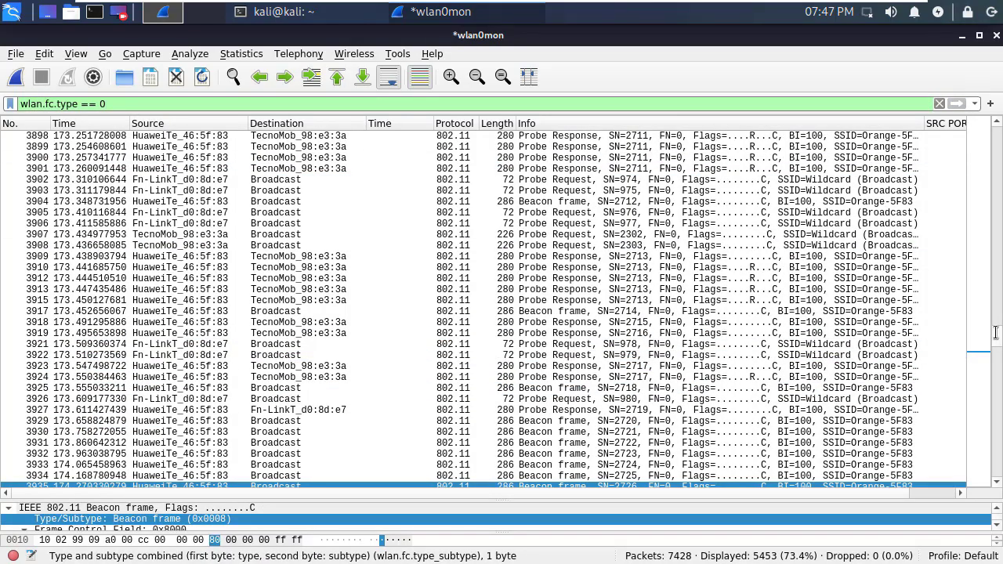
- Inspect frame 1's tags and its frame Type field in the details pane
left_click_drag(992, 332, 994, 90)
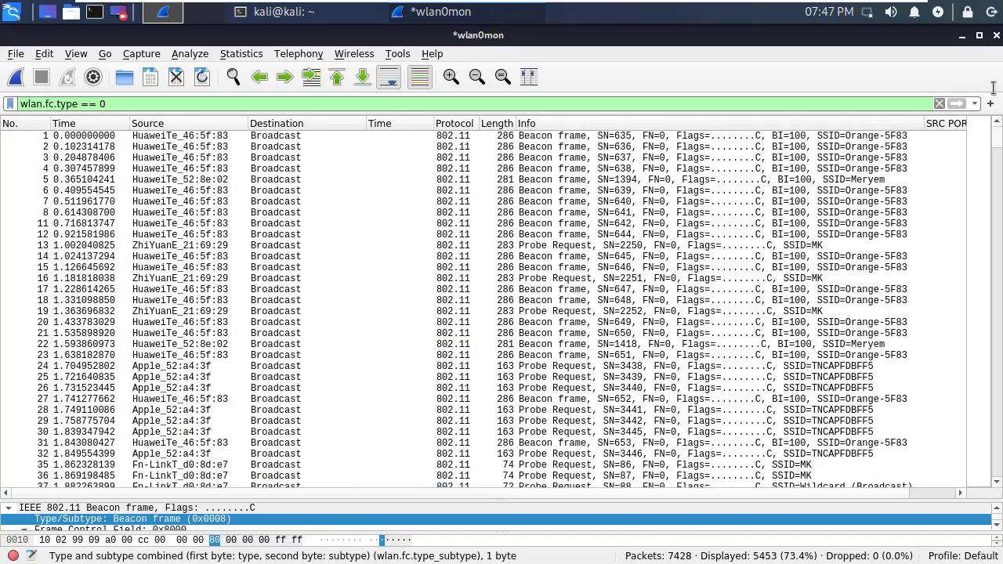
left_click(897, 135)
left_click_drag(340, 497, 352, 252)
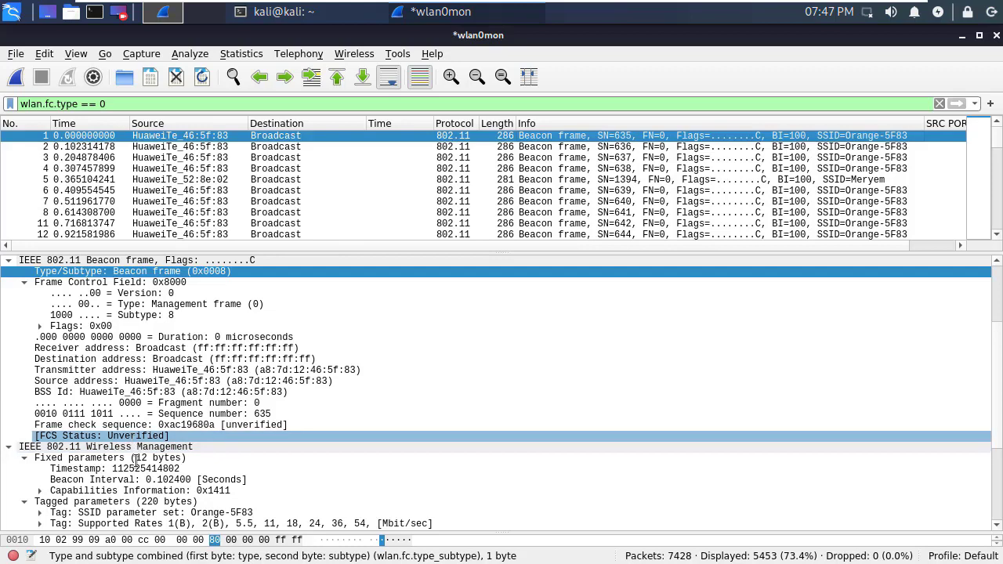
scroll(138, 475, "down", 2)
left_click(138, 476)
scroll(137, 476, "down", 3)
left_click(138, 476)
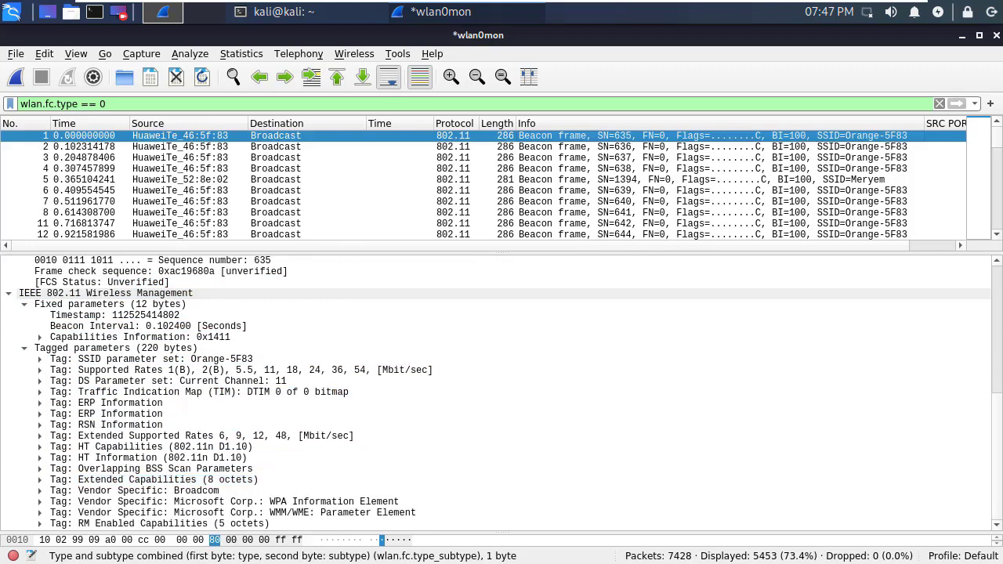
scroll(6, 296, "up", 8)
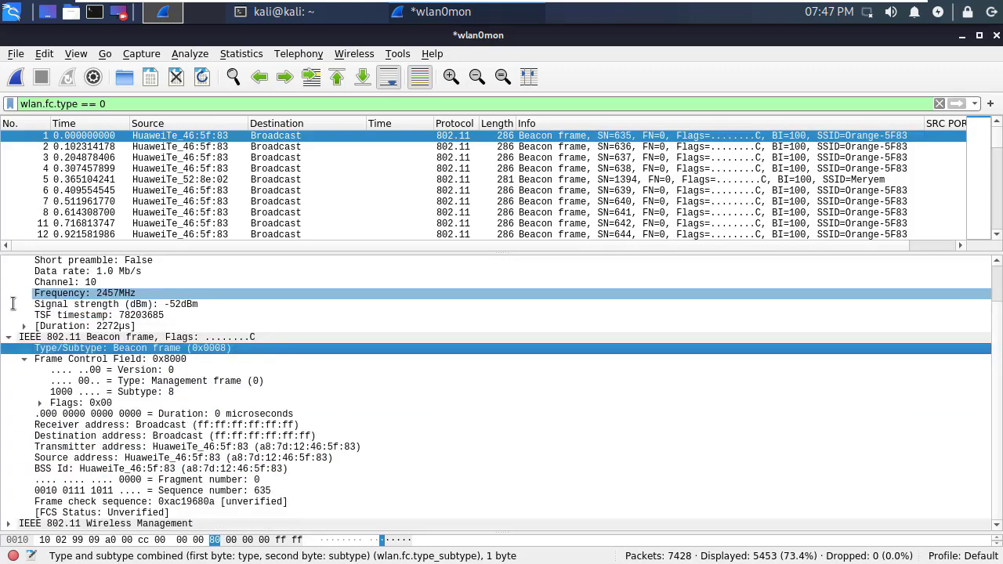
left_click(149, 414)
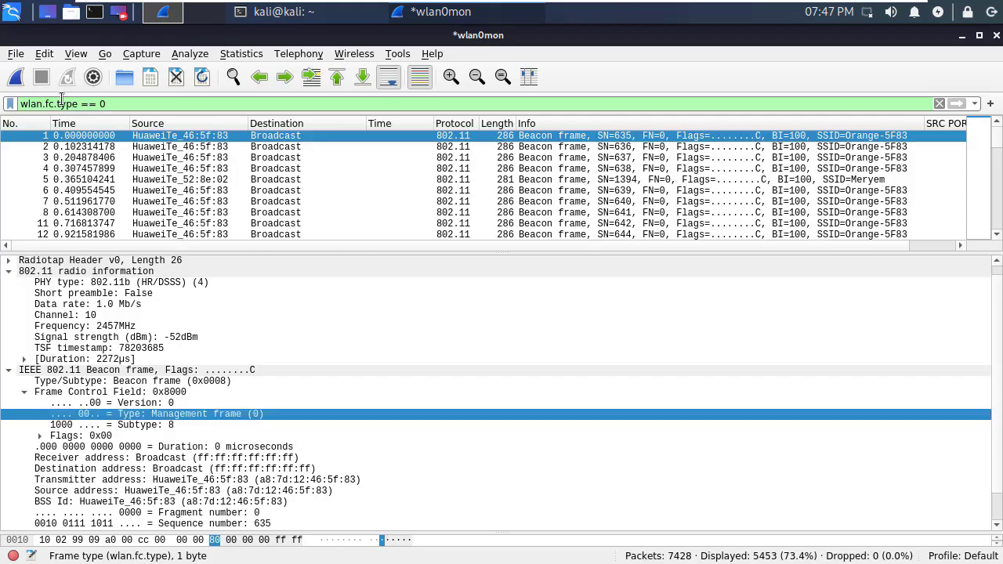
- Change the filter to wlan.fc.type == 1 to show control frames
left_click(160, 104)
key("BackSpace")
type("1")
key("Return")
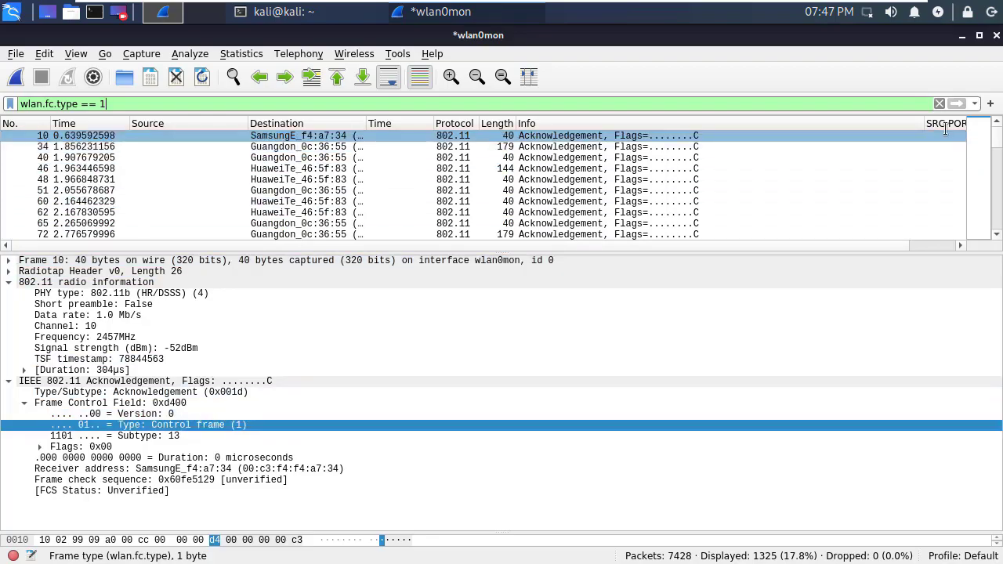
- Change the filter to wlan.fc.type == 2 and browse the 650 data frames to frame 103
left_click_drag(996, 139, 990, 233)
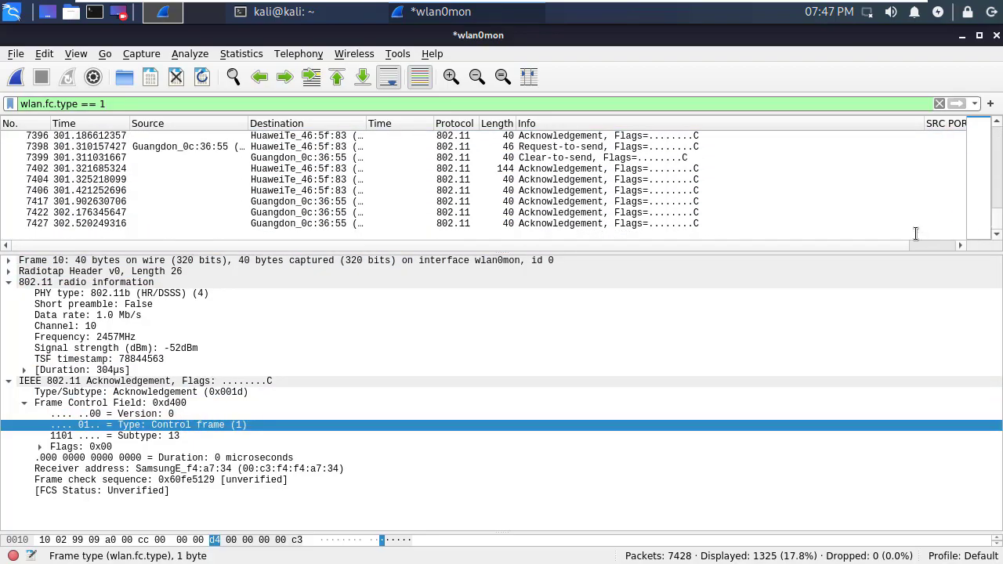
left_click(156, 99)
key("BackSpace")
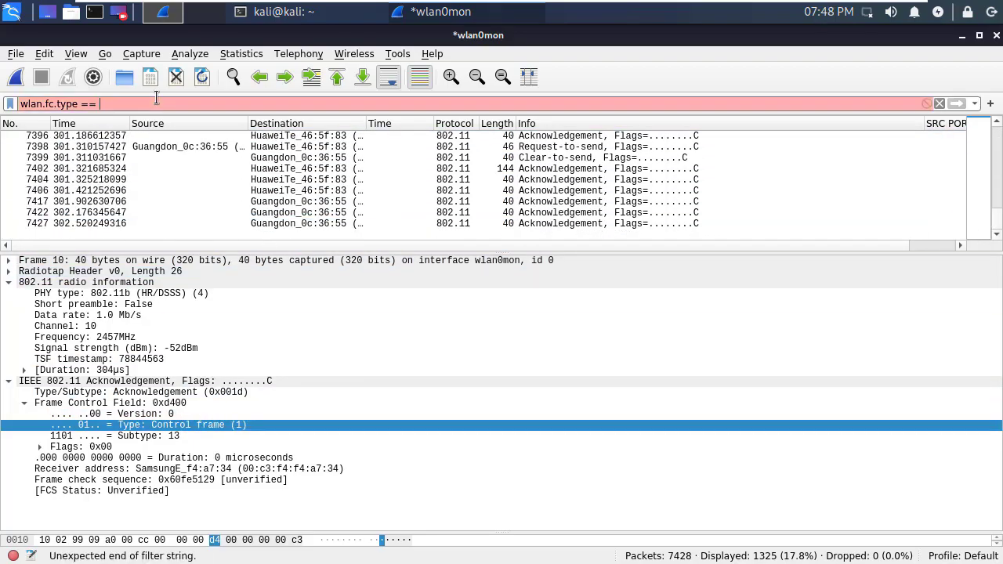
type("2")
key("Return")
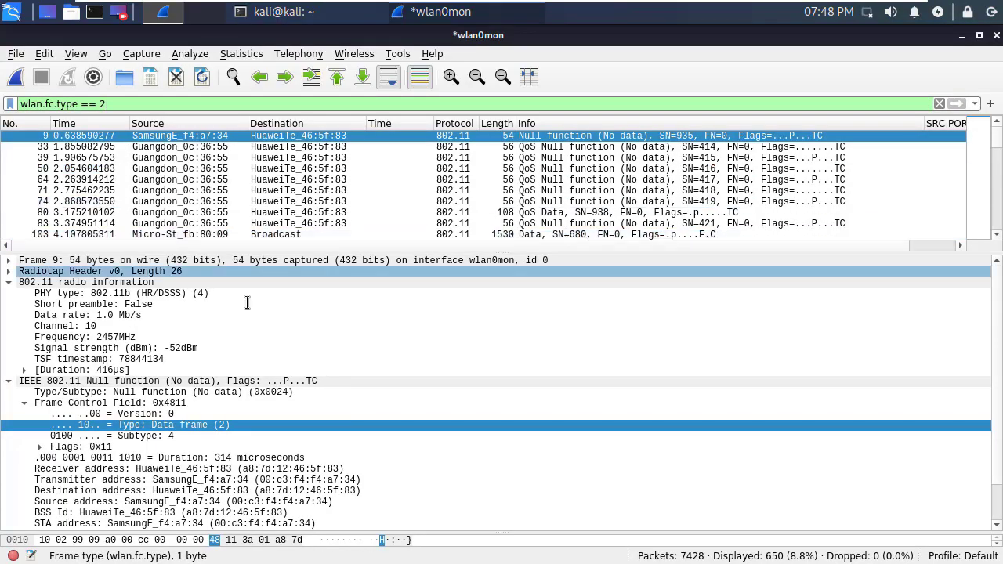
scroll(663, 231, "down", 10)
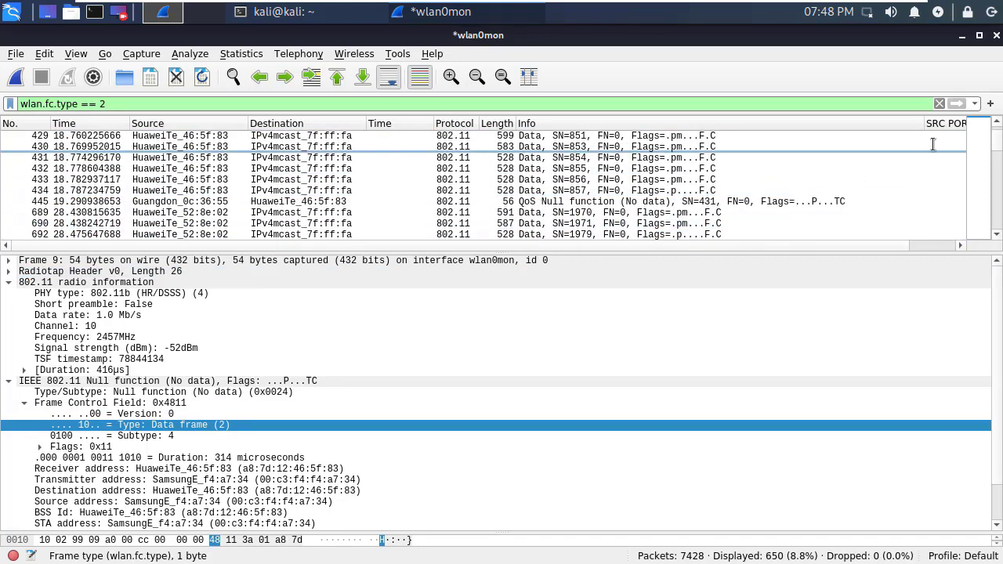
left_click_drag(979, 162, 988, 96)
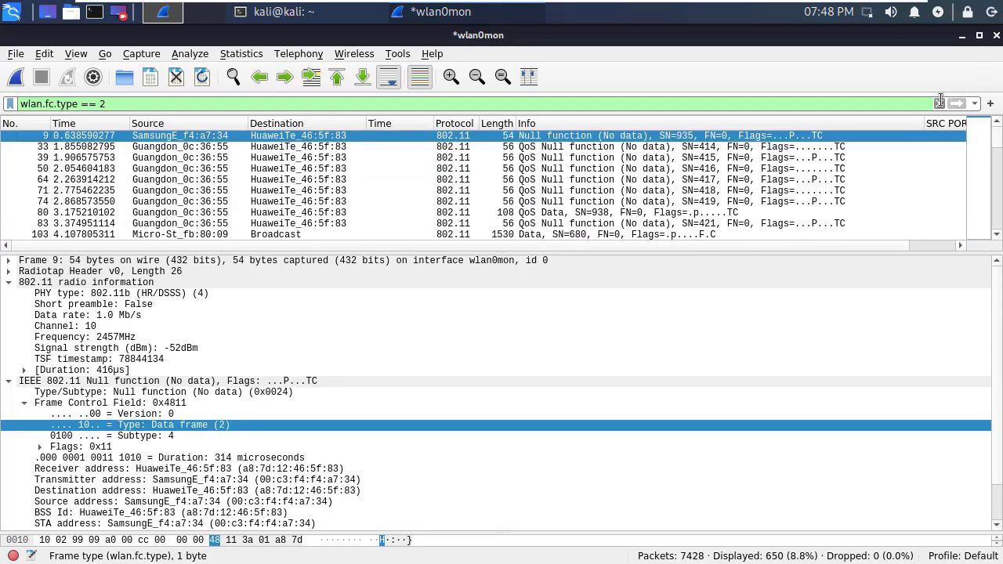
key("Down")
key("Down")
key("Down")
key("Down")
key("Down")
key("Down")
key("Down")
key("Down")
key("Down")
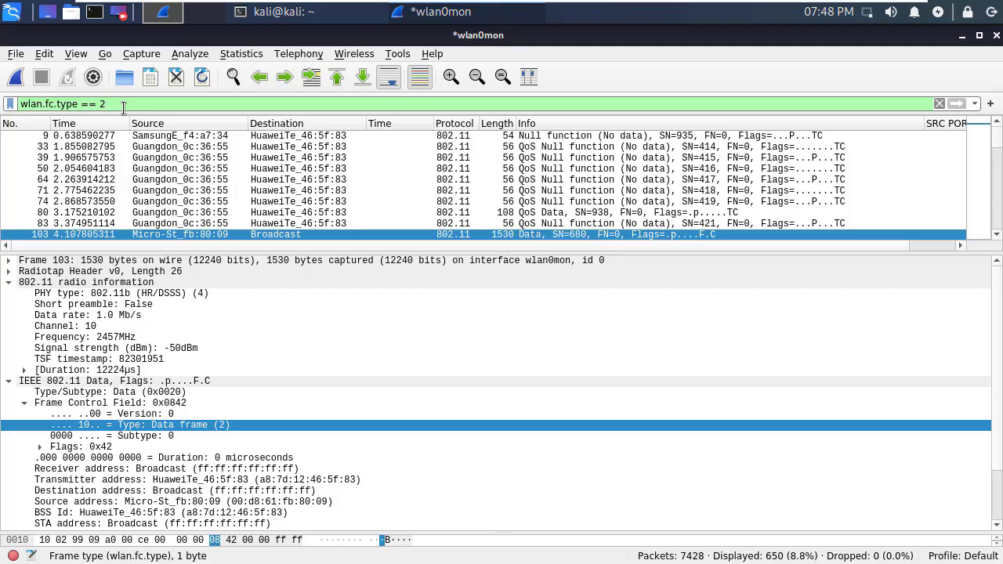
- Start rewriting the filter back to wlan.fc.type == 0 for a parenthesised expression
key("BackSpace")
type("0")
key("Home")
type("-")
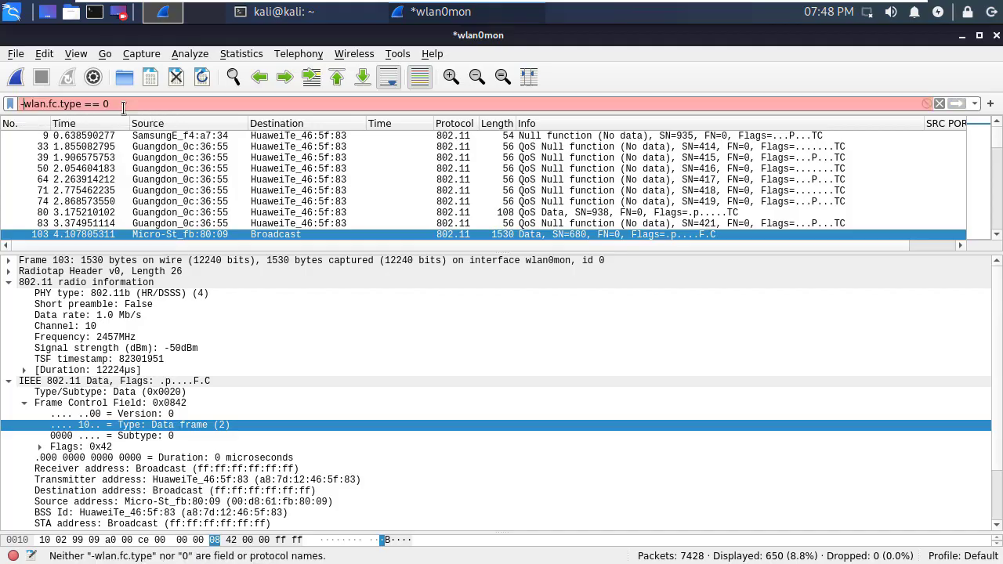
key("BackSpace")
- Apply (wlan.fc.type == 0) && (wlan.fc.subtype == 8) to list the 3332 beacon frames
type("(")
key("Right")
key("Right")
key("Right")
key("Right")
key("Right")
key("Right")
key("Right")
key("Right")
key("Right")
key("Right")
key("Right")
key("Right")
key("Right")
key("Right")
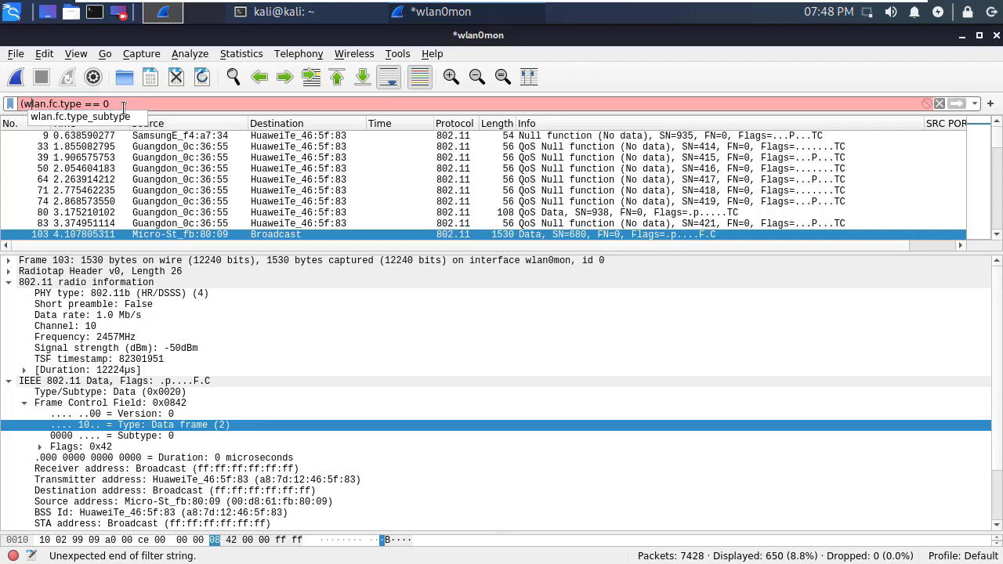
type(")")
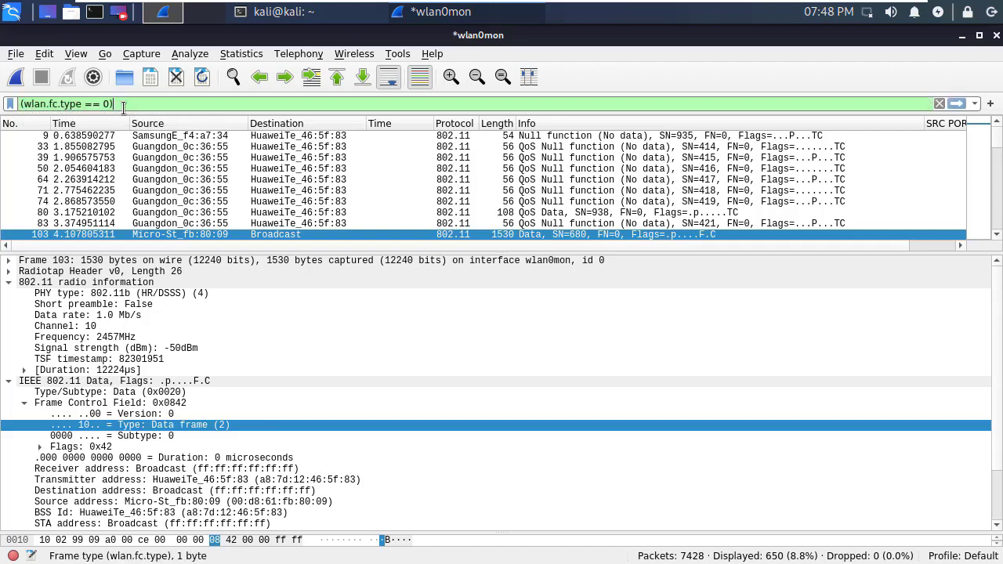
type(" && ")
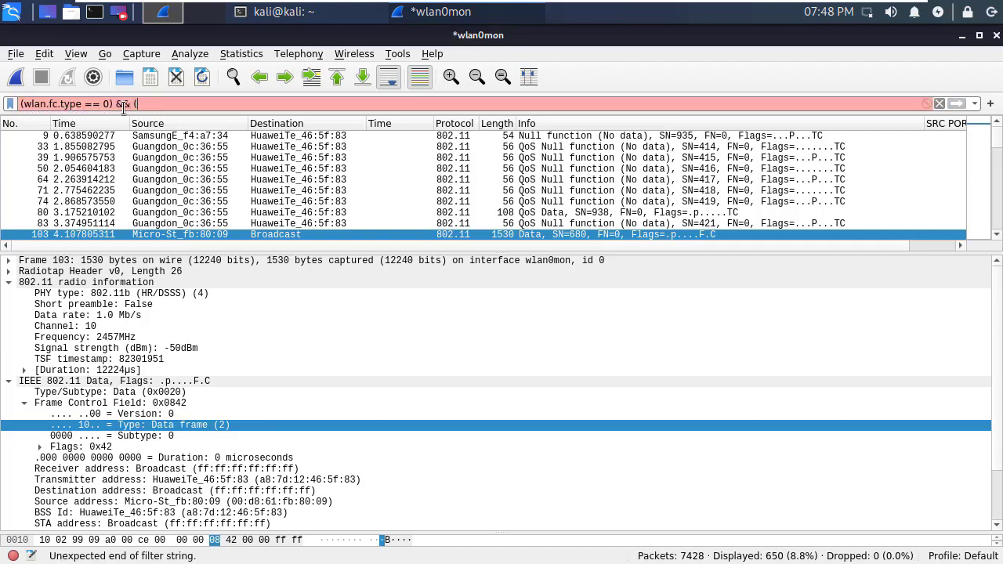
type("(wlan.f")
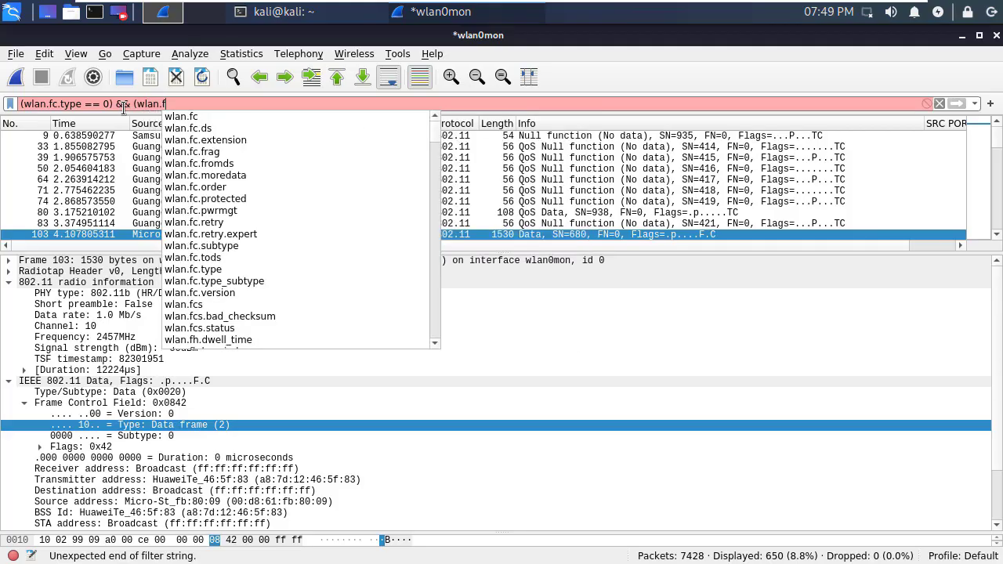
type("c.subtpe")
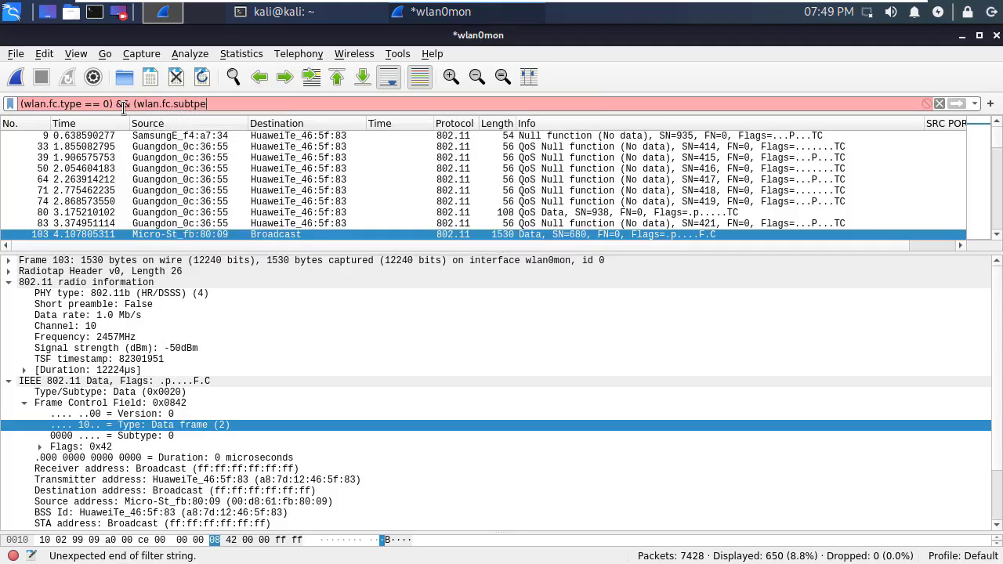
key("BackSpace")
key("BackSpace")
type("ype == 8 )")
key("Return")
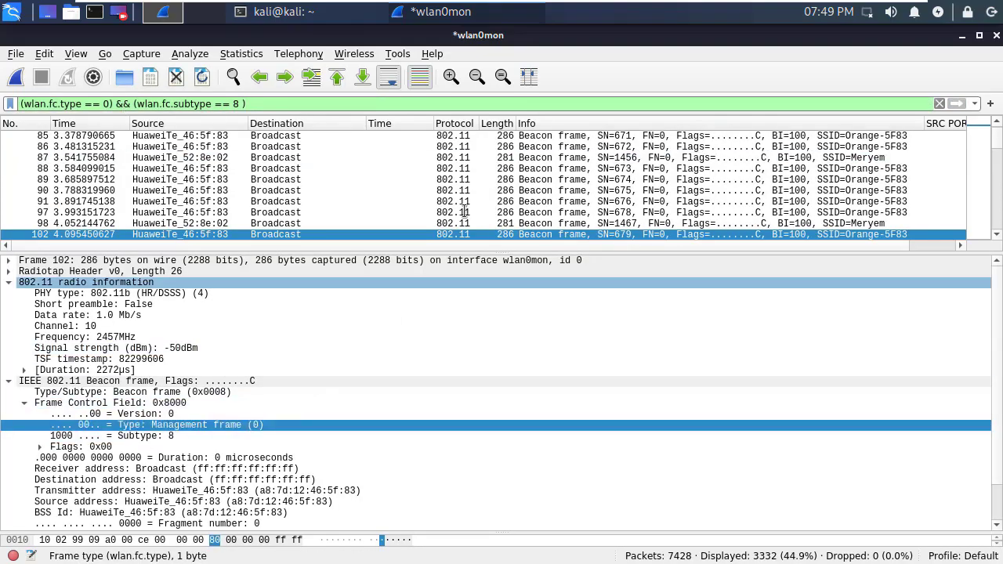
left_click_drag(997, 147, 997, 269)
left_click_drag(1000, 209, 1000, 124)
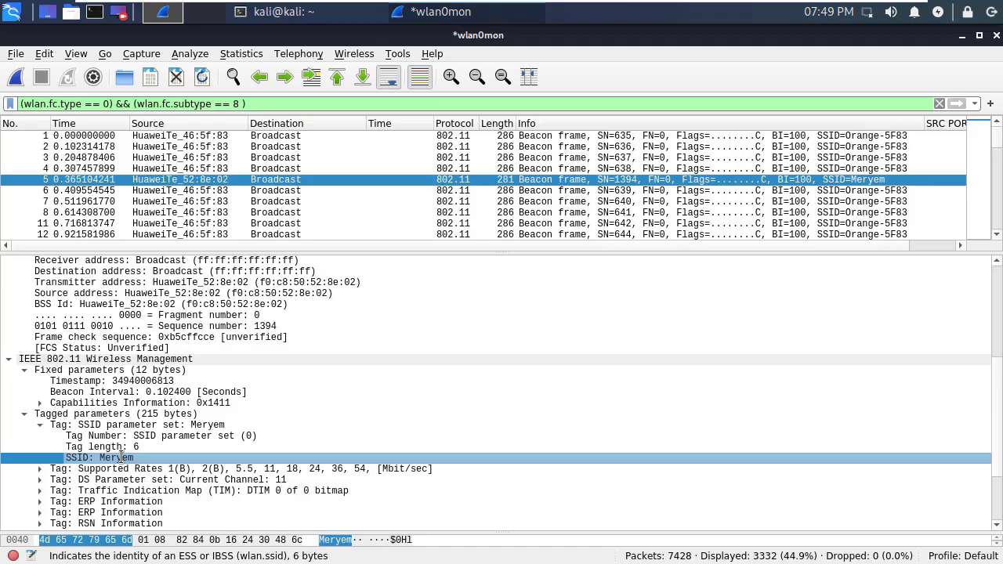
right_click(122, 456)
mouse_move(274, 207)
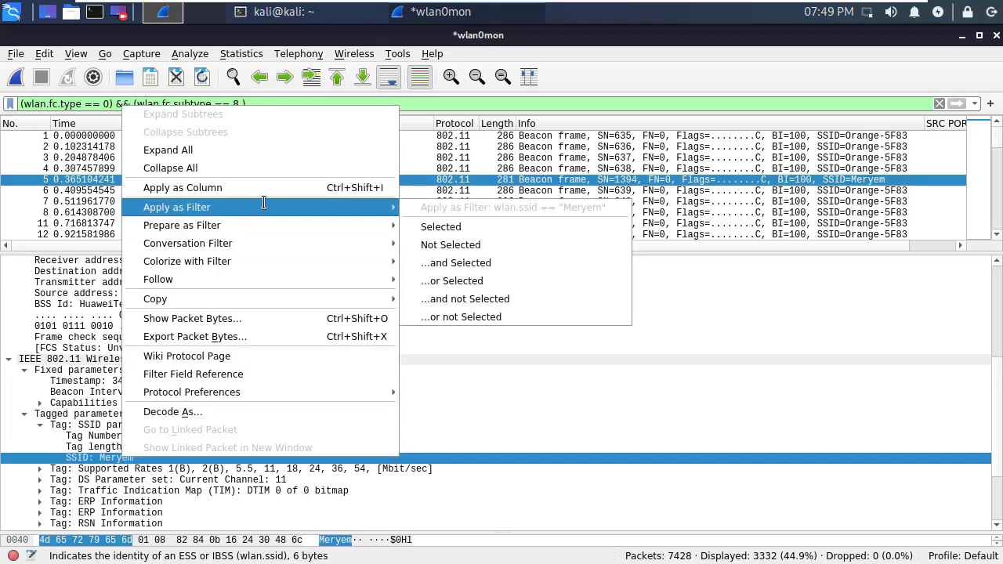
left_click(444, 226)
left_click_drag(159, 102, 25, 83)
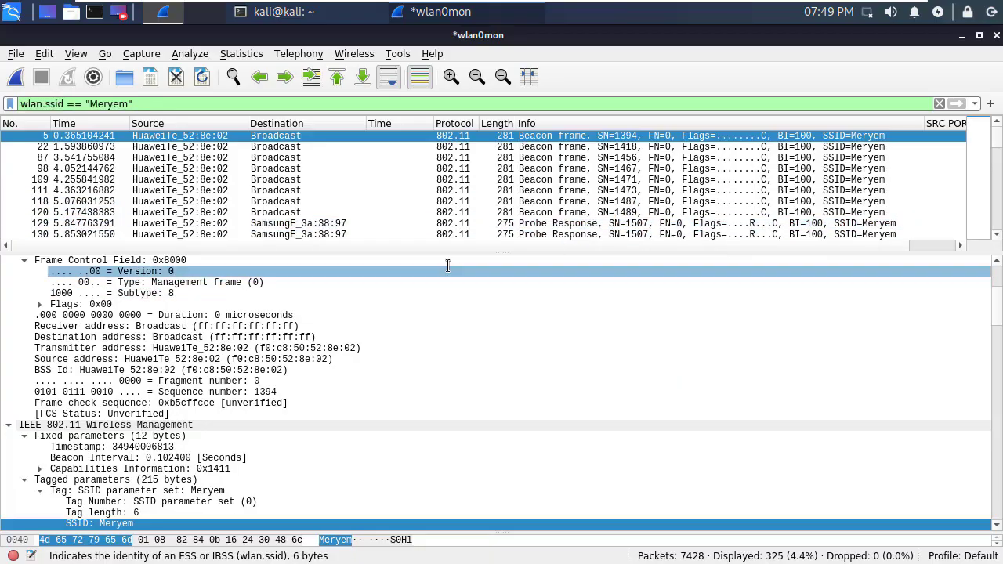
scroll(473, 208, "down", 20)
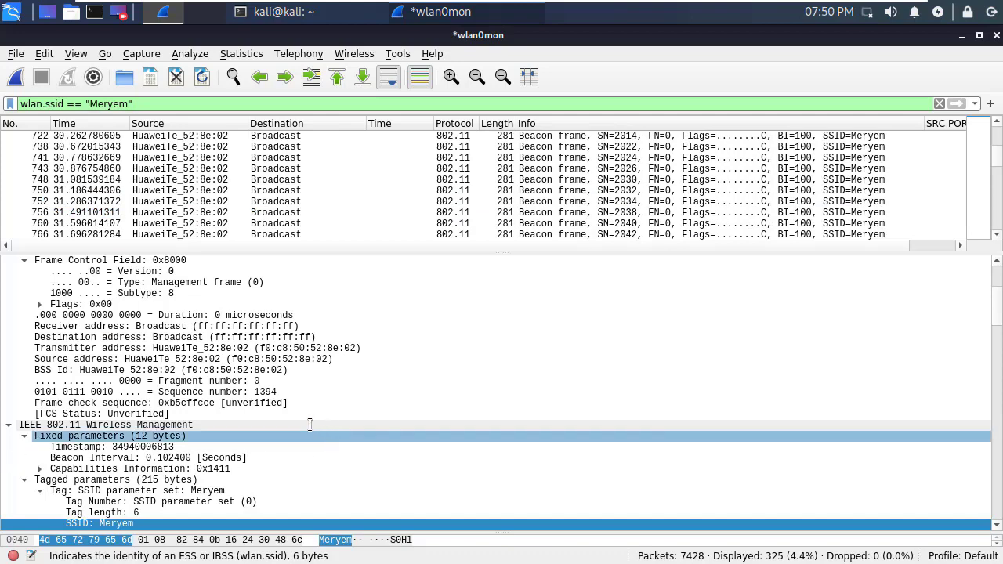
right_click(455, 348)
mouse_move(509, 144)
left_click(556, 161)
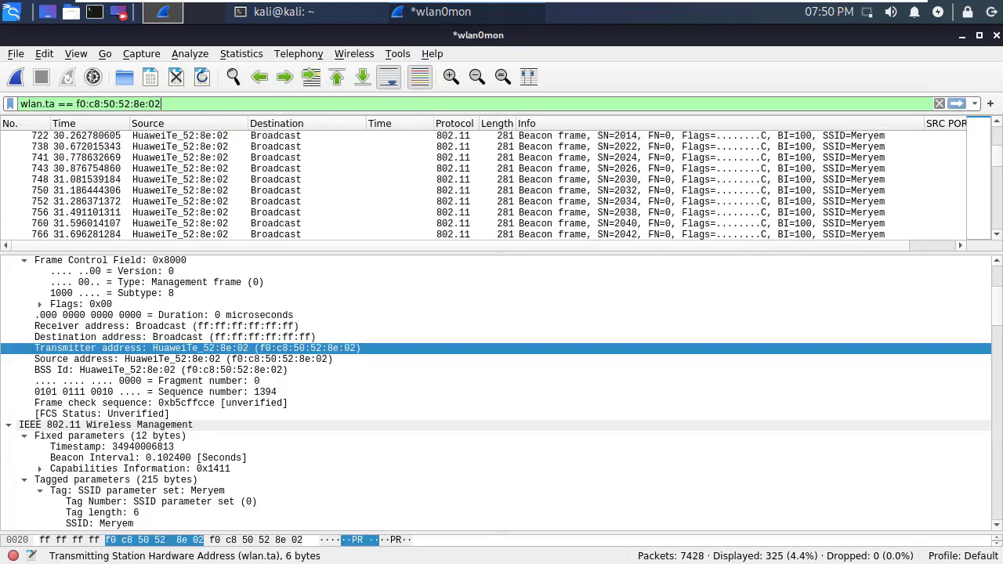
left_click(61, 105)
key("BackSpace")
key("BackSpace")
type("bssid")
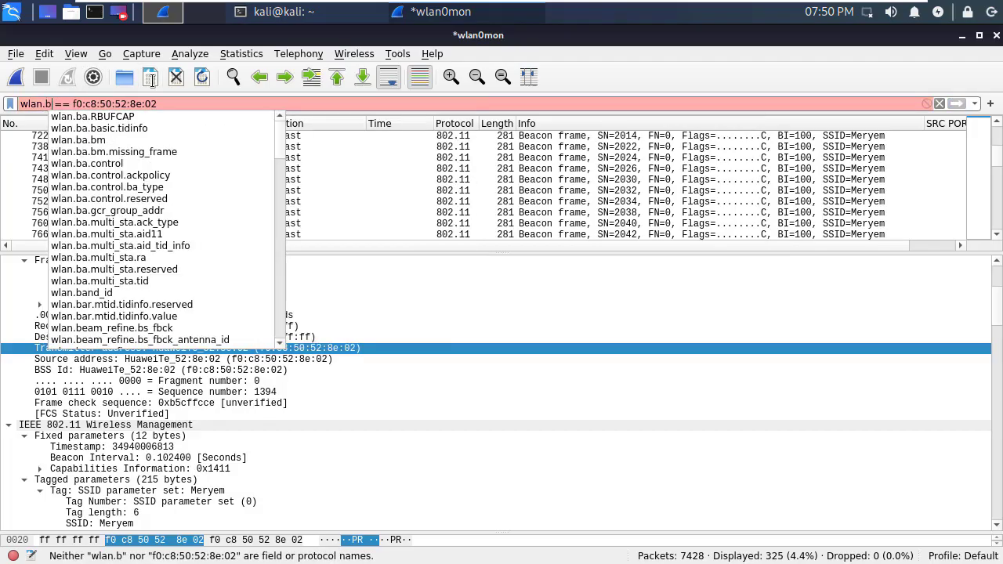
key("Return")
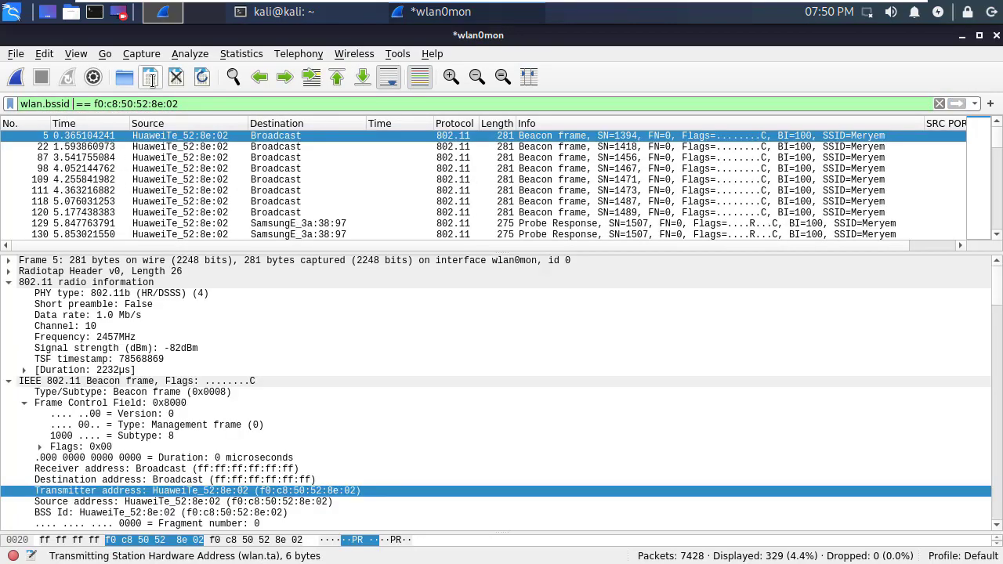
scroll(497, 223, "down", 13)
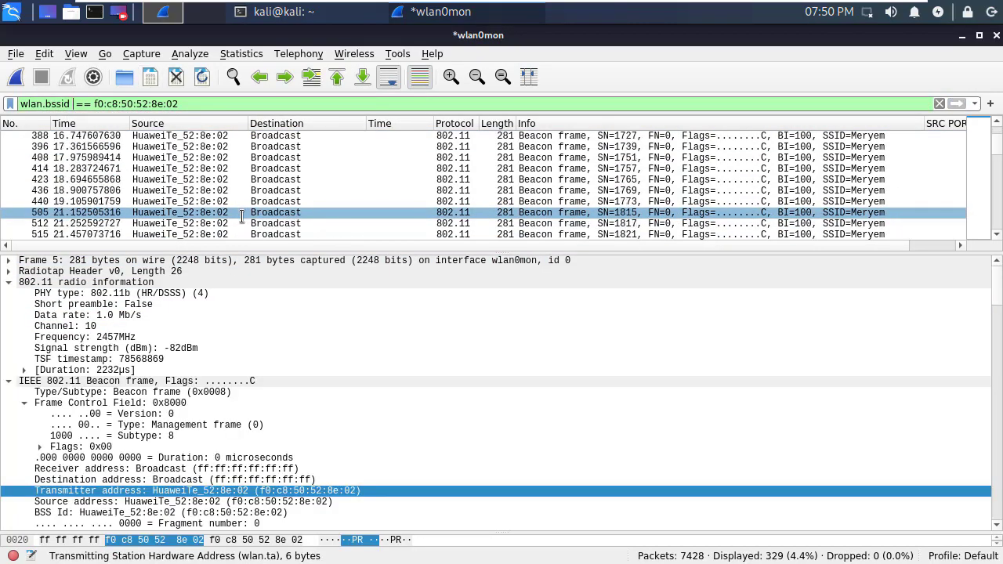
left_click_drag(991, 147, 988, 54)
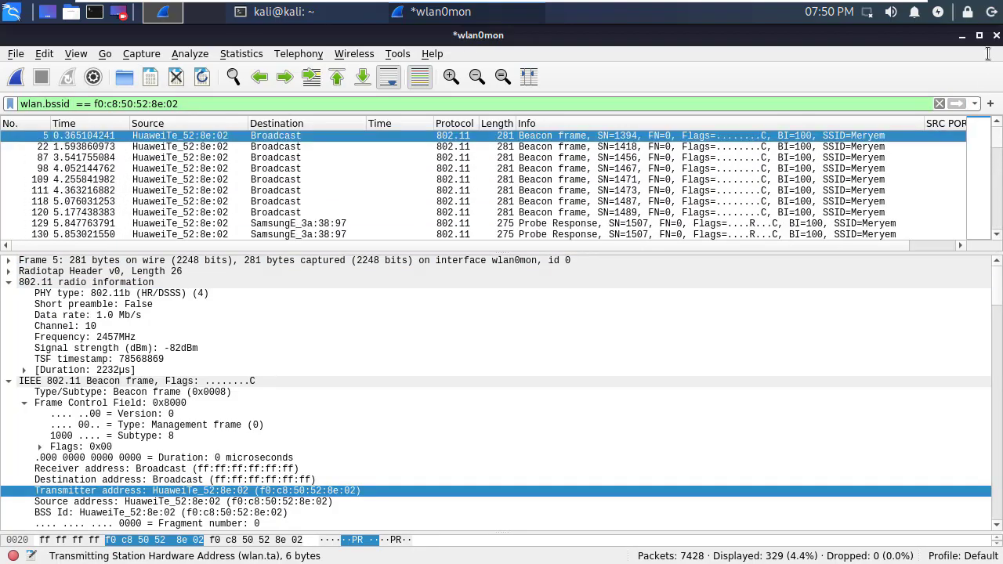
- Clear the display filter to list all 7428 packets and compare frames 5 and 6
triple_click(208, 104)
key("BackSpace")
key("Return")
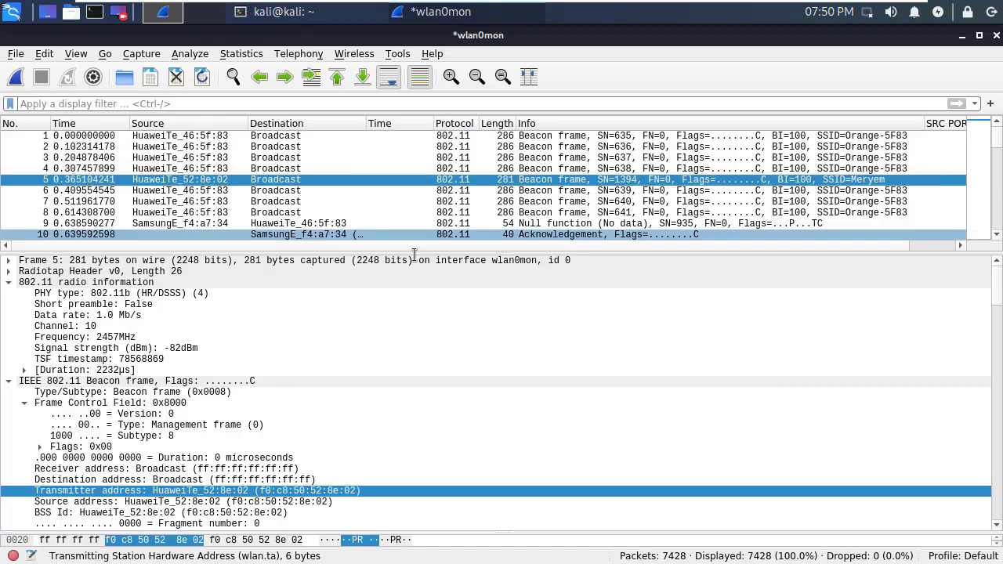
scroll(490, 195, "down", 3)
scroll(499, 195, "up", 3)
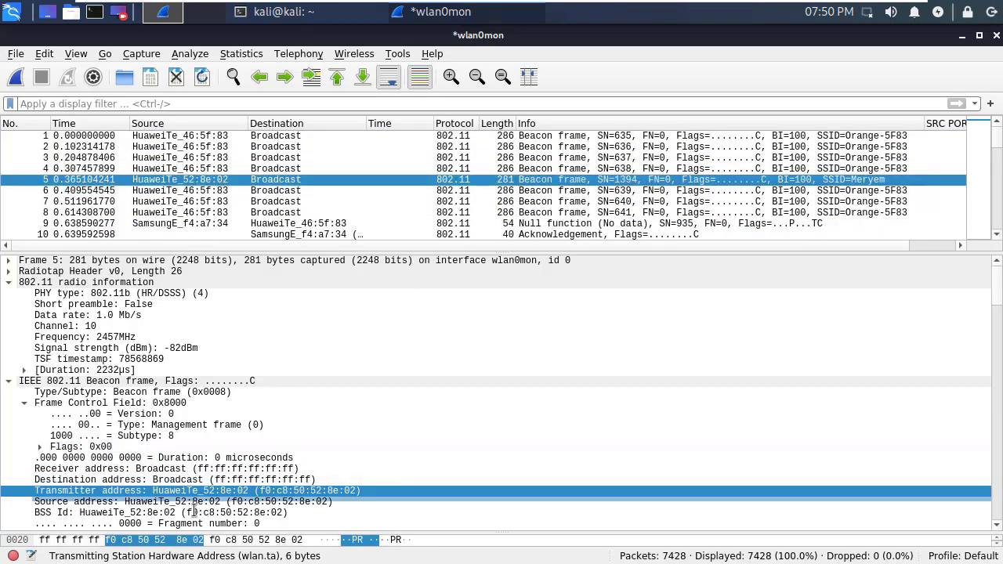
scroll(290, 505, "down", 2)
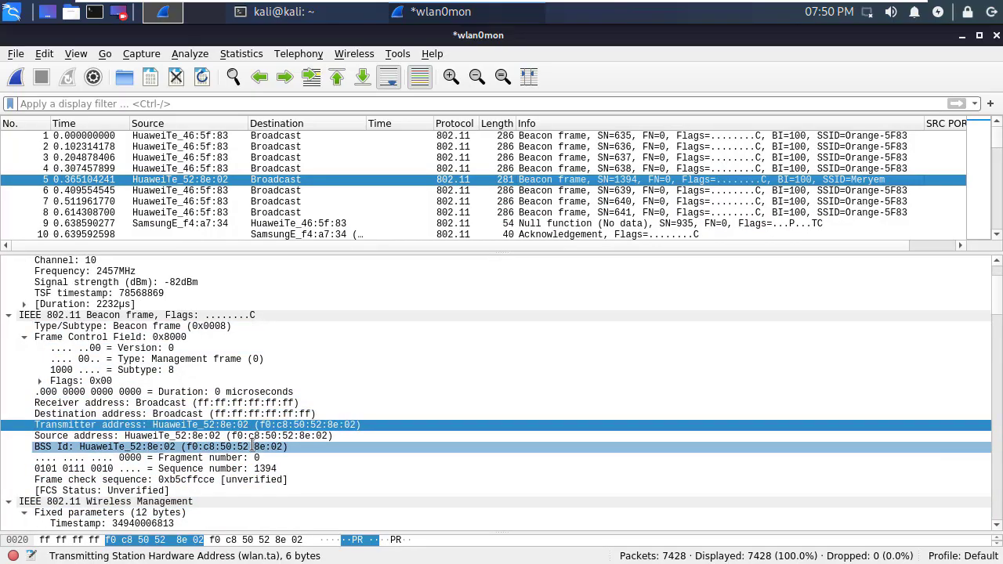
left_click(838, 190)
left_click(838, 179)
left_click(838, 191)
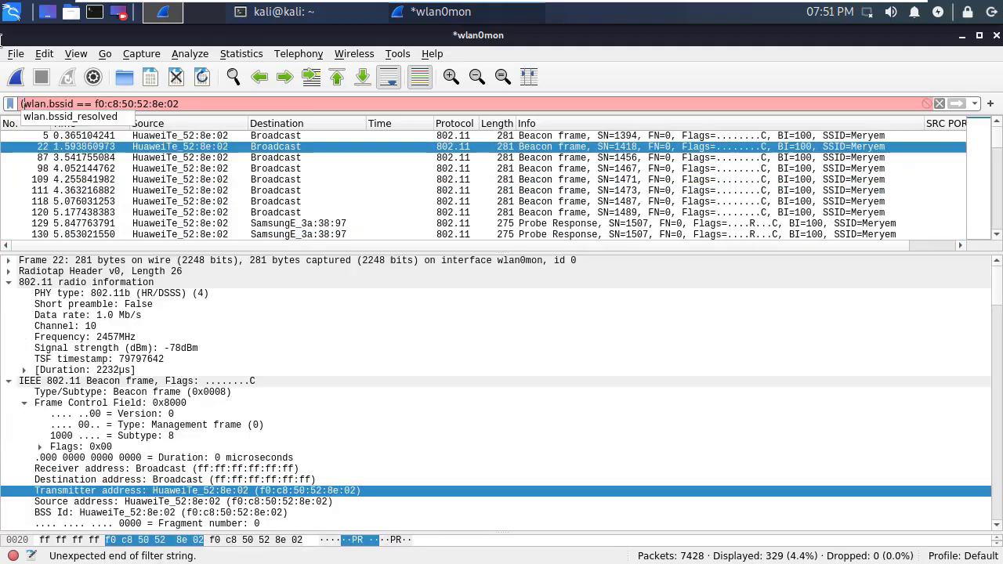
key("Right")
key("Right")
key("Right")
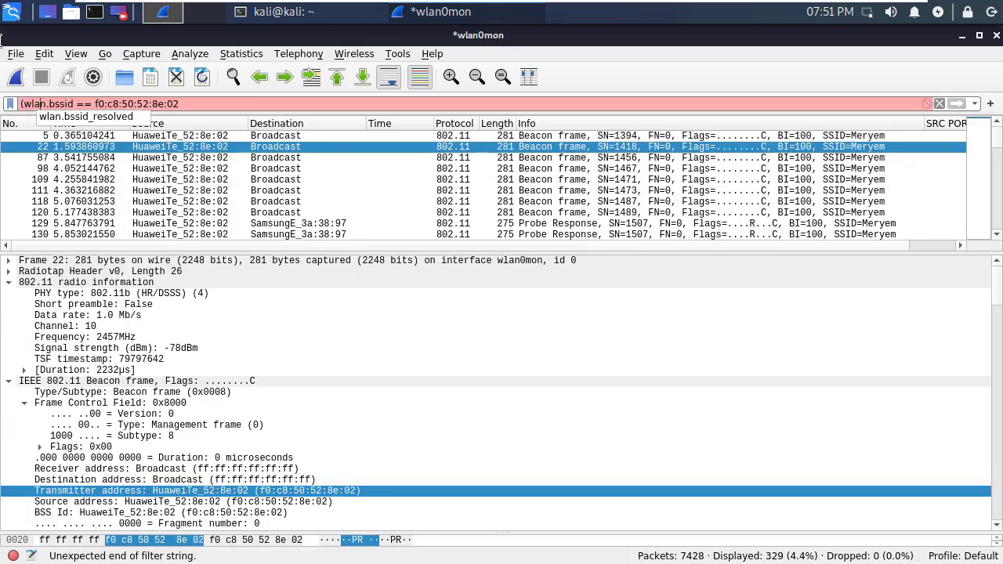
type(") &&")
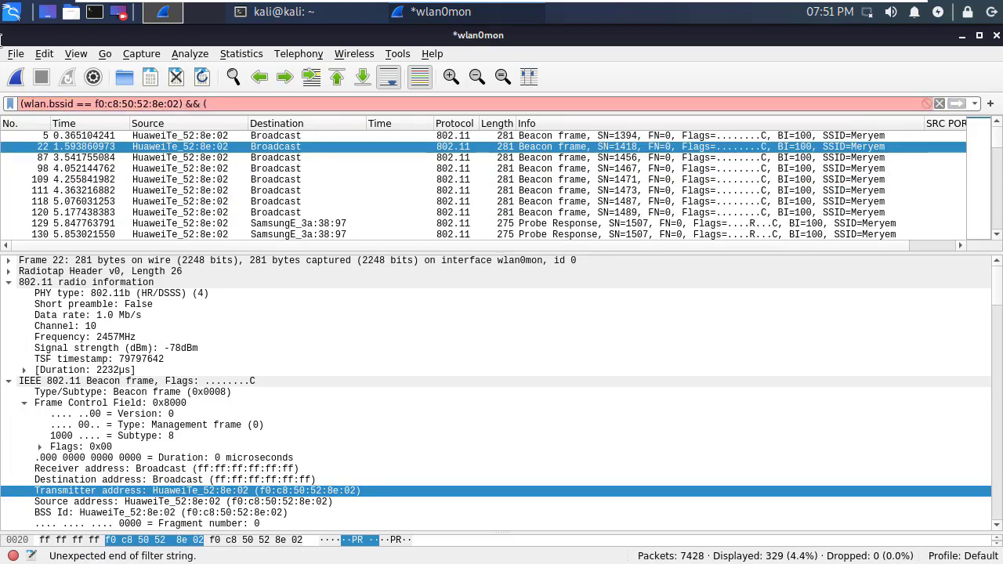
type(" (wlan.fc")
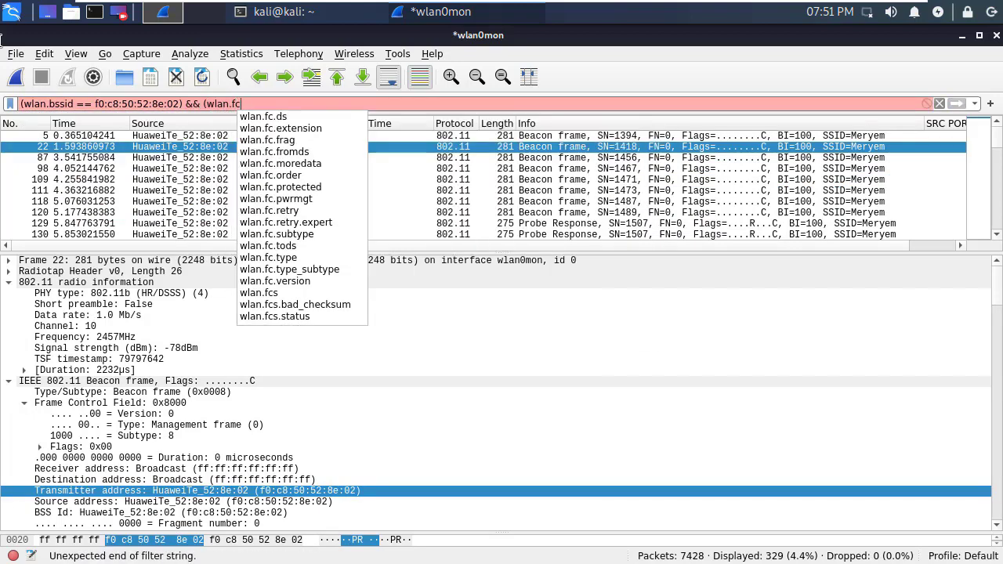
type(".ty")
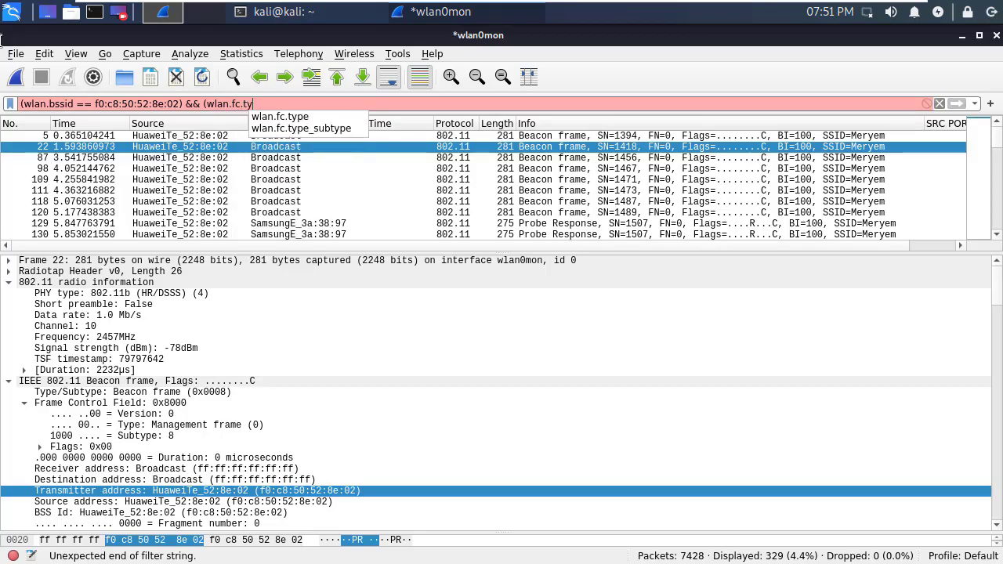
key("Down")
key("Down")
key("Return")
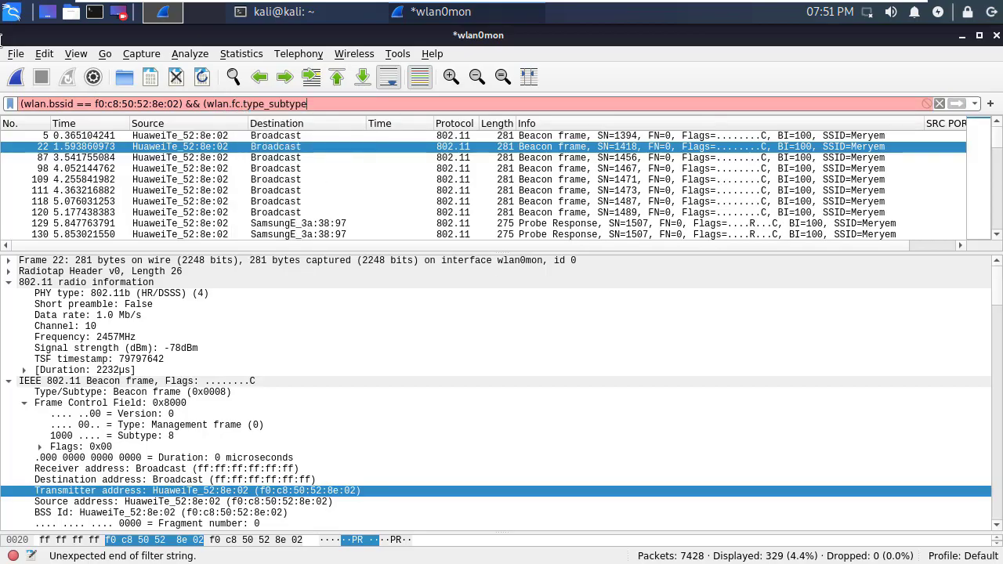
type("== 0x20)")
key("Return")
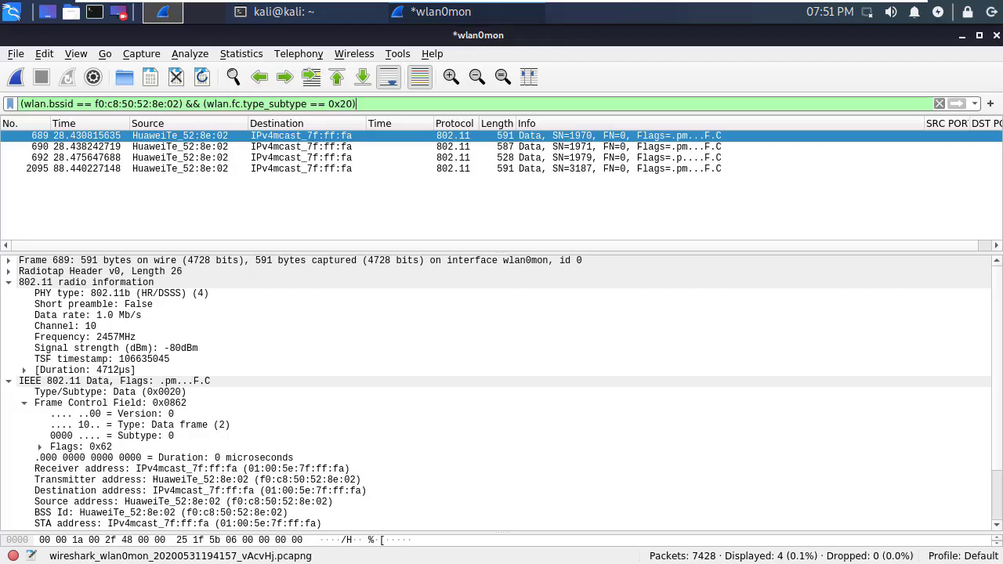
scroll(502, 391, "down", 2)
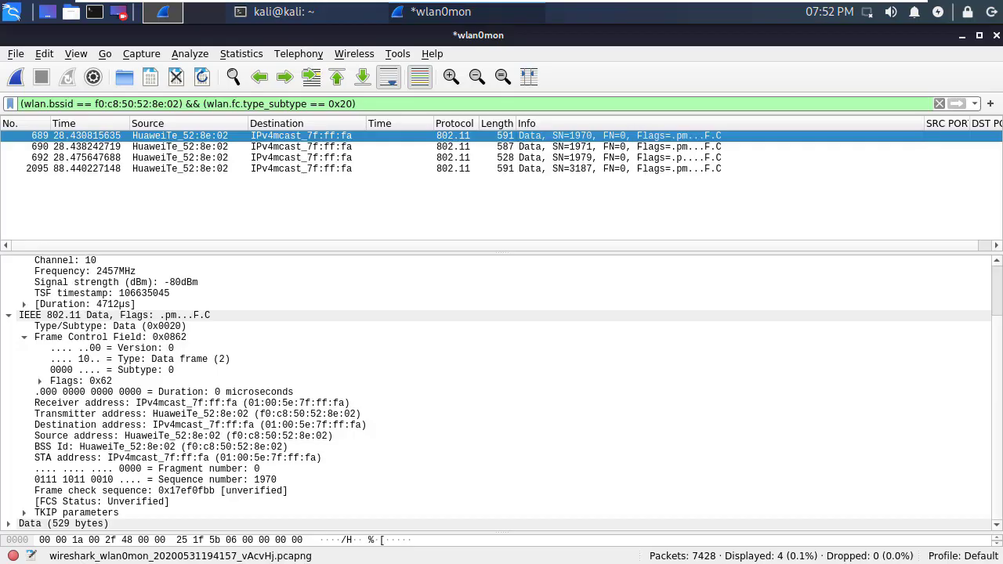